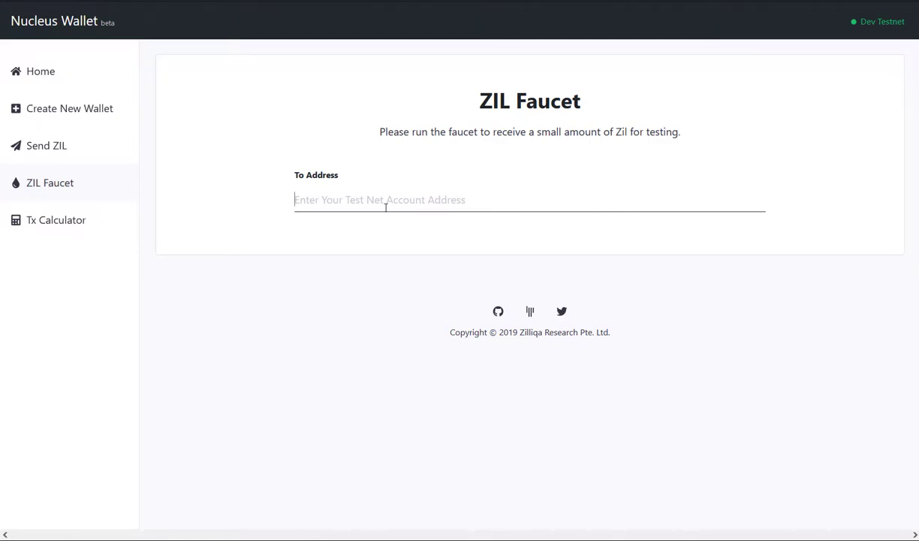
Paste the testnet account address into the Nucleus faucet, pass the reCAPTCHA, and run it
type("zil1ce6um86498lkr4elu5hnvjnr4xz95zac7094hd")
left_click(488, 278)
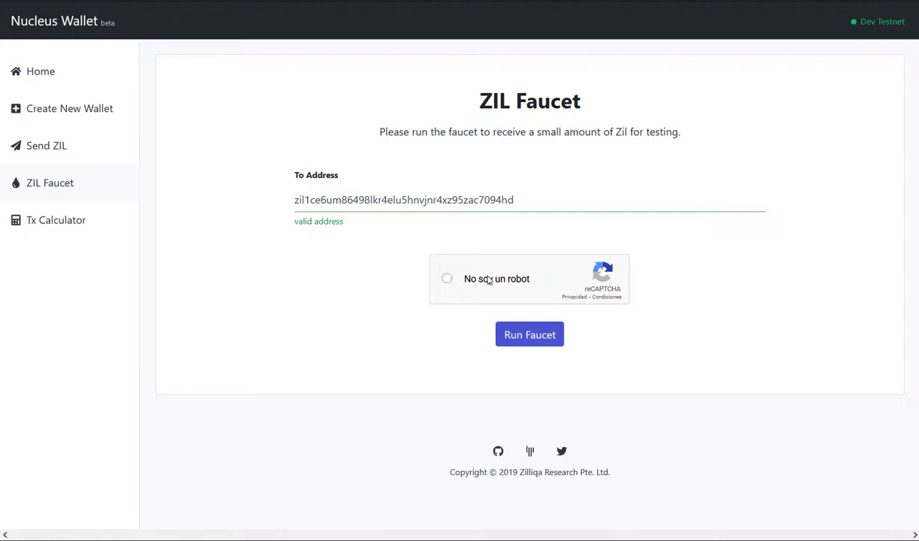
left_click(539, 339)
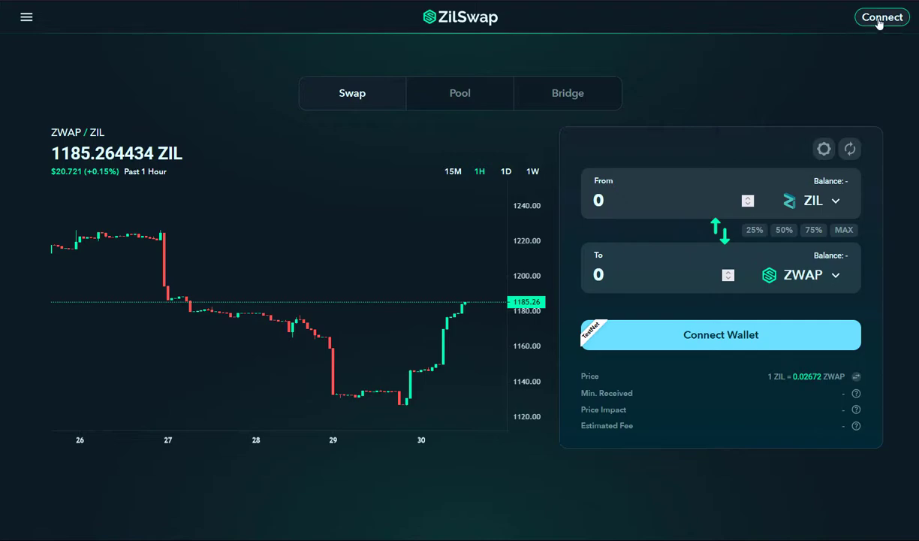
Connect ZilPay to ZilSwap and switch the wallet's network to testnet
left_click(871, 18)
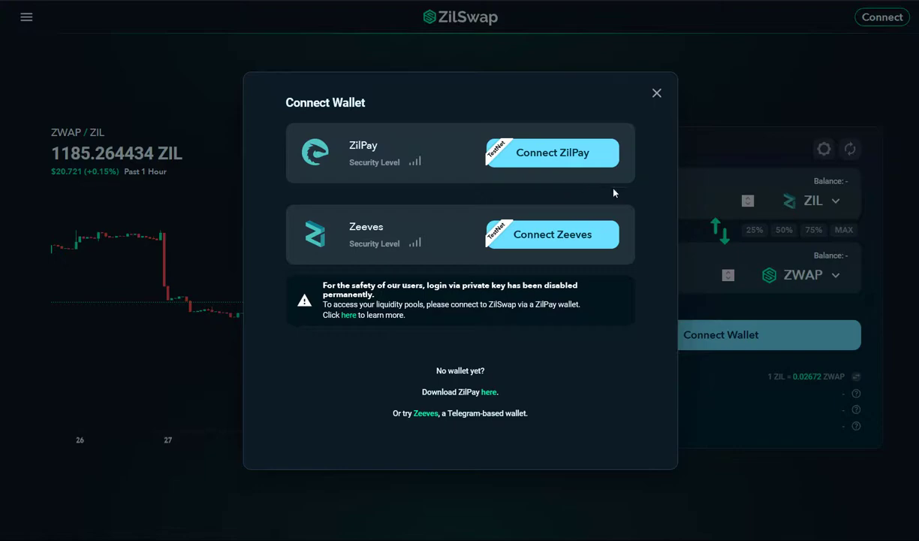
left_click(566, 167)
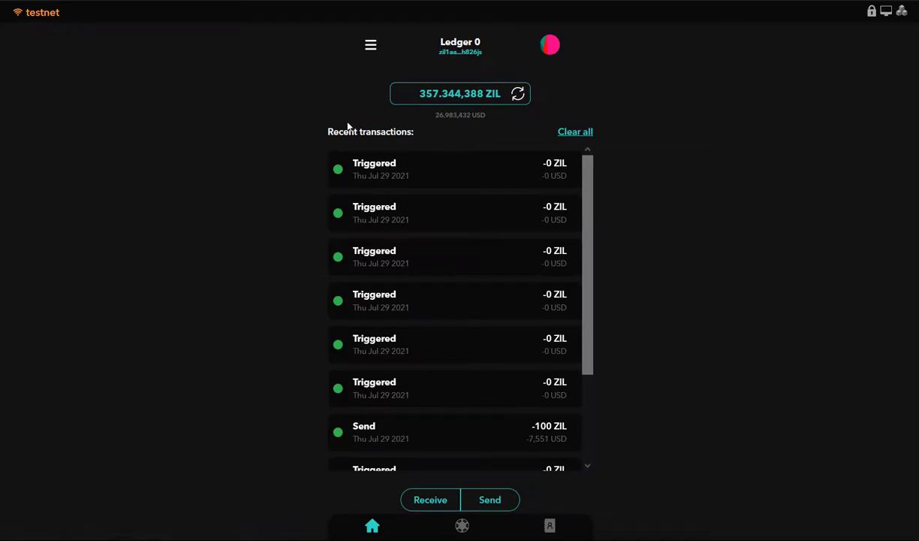
left_click(370, 48)
left_click(78, 217)
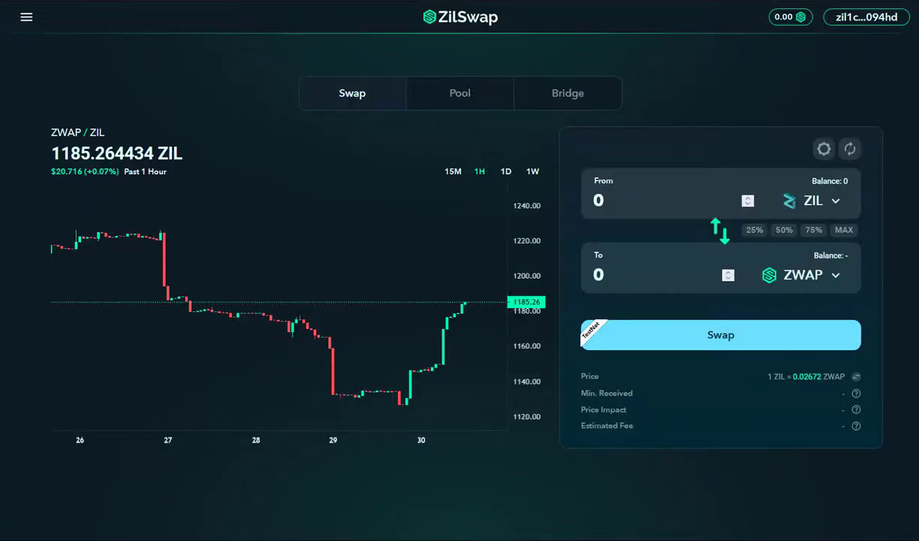
Pick XCAD by its contract address as the To token, enter 100 ZIL, and submit the swap
left_click(801, 276)
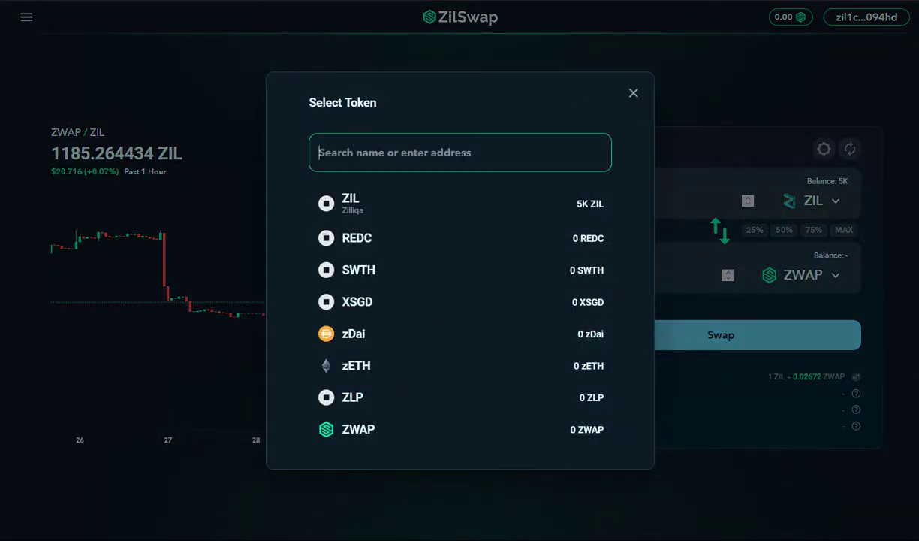
key("ctrl+v")
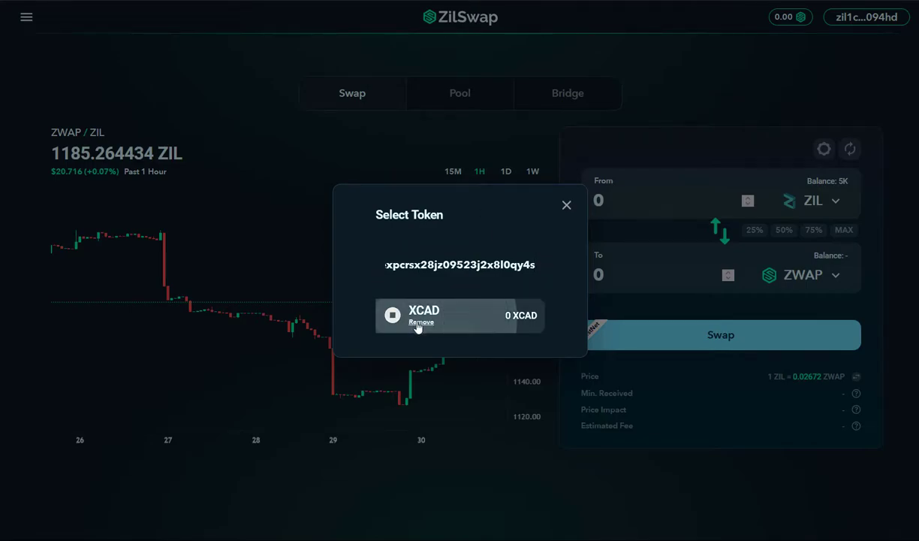
left_click(489, 320)
left_click(586, 286)
type("100")
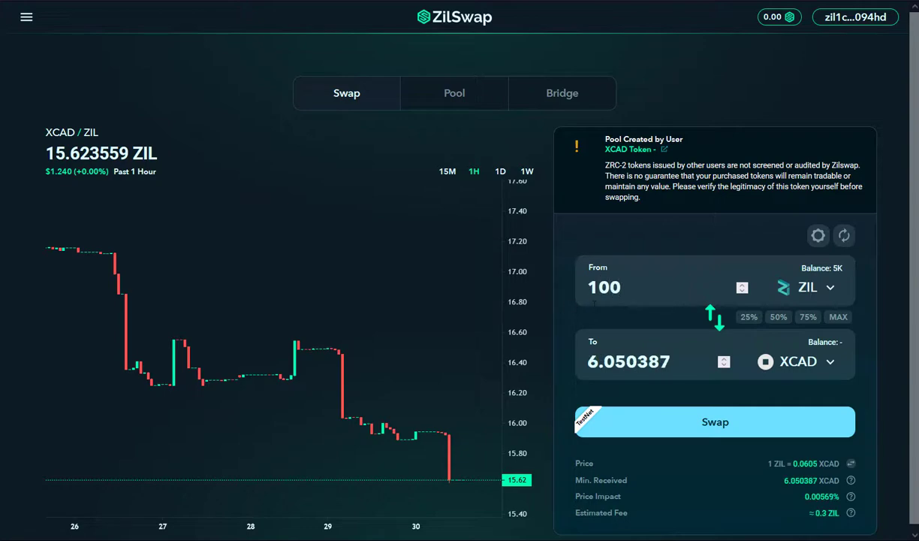
left_click(721, 417)
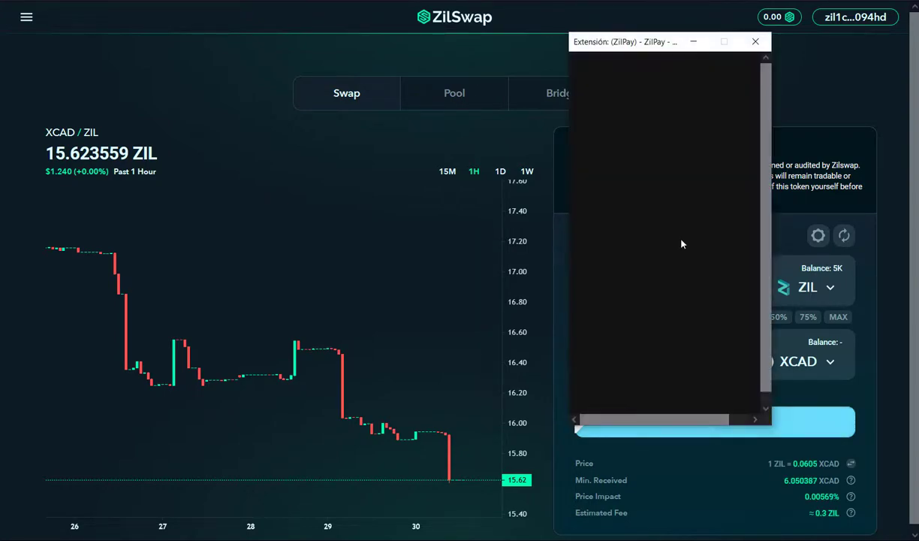
Enlarge the ZilPay popup and confirm the 100 ZIL swap transaction
left_click_drag(764, 425, 809, 466)
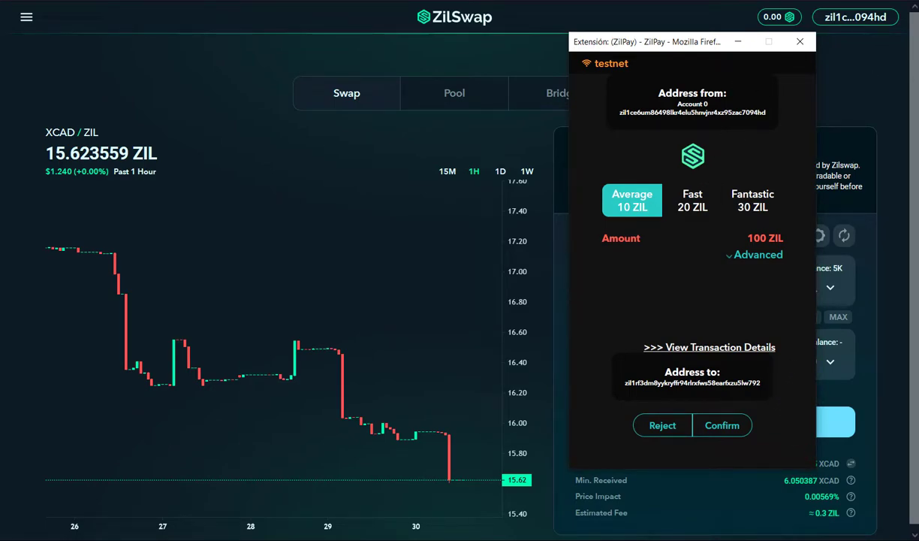
left_click(722, 425)
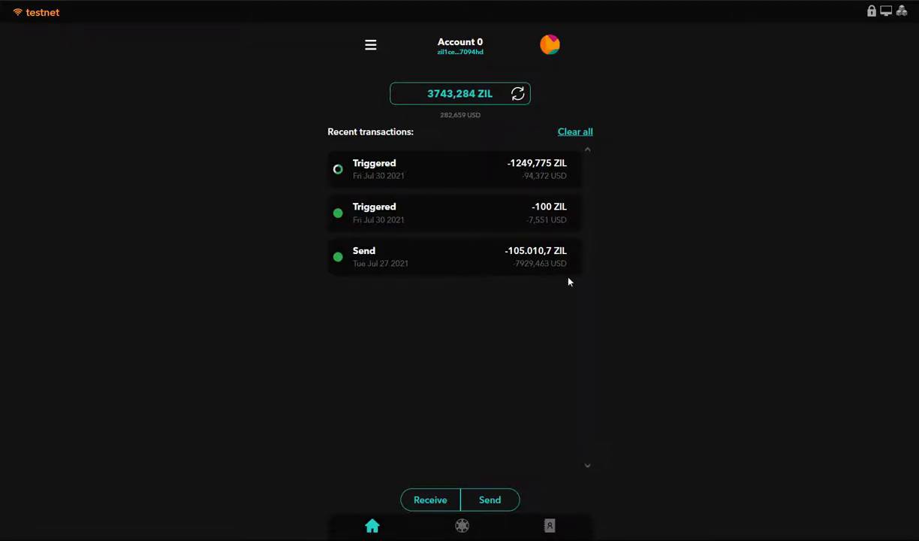
Add XCAD to ZilPay's tokens as a custom token using its contract address
left_click(462, 527)
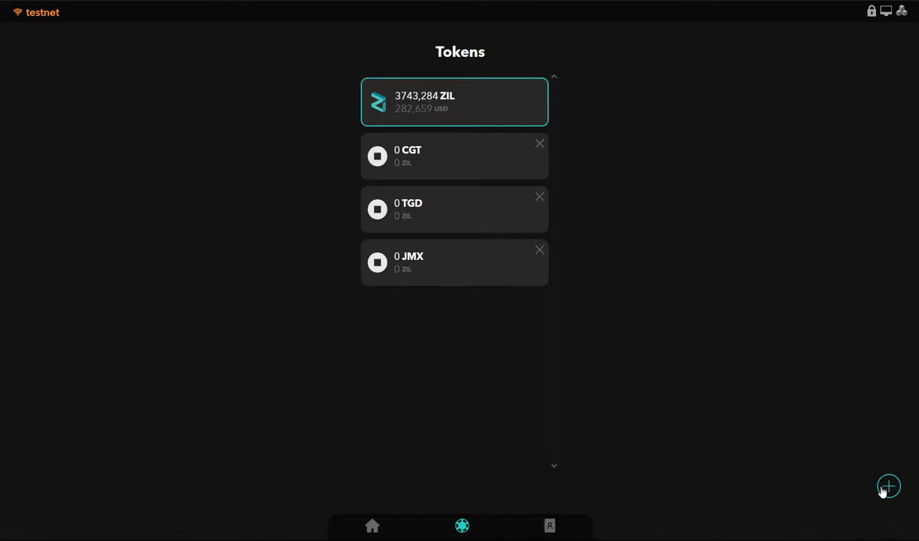
left_click(889, 492)
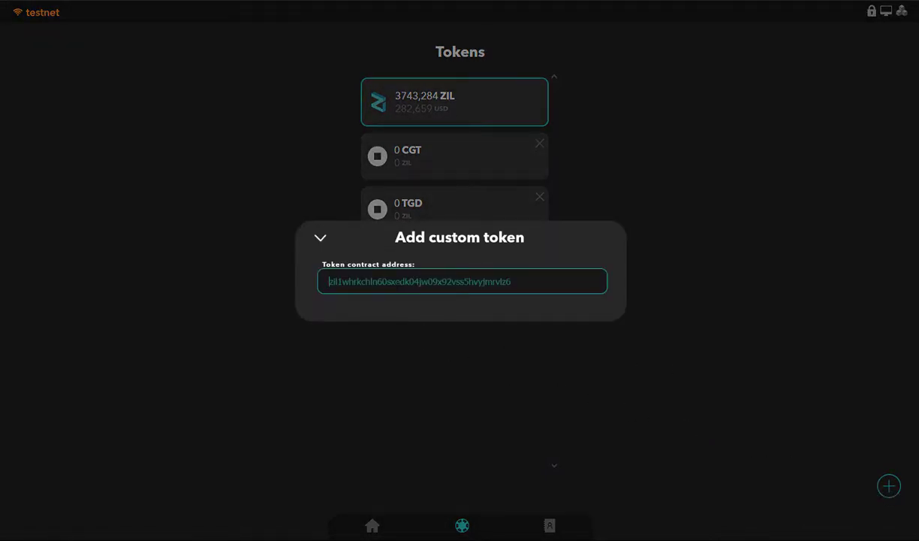
key("ctrl+v")
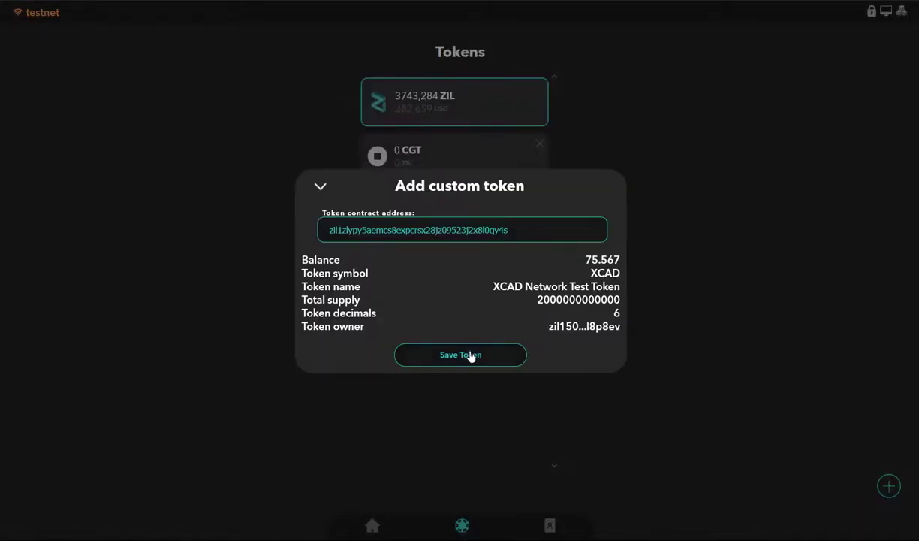
left_click(471, 361)
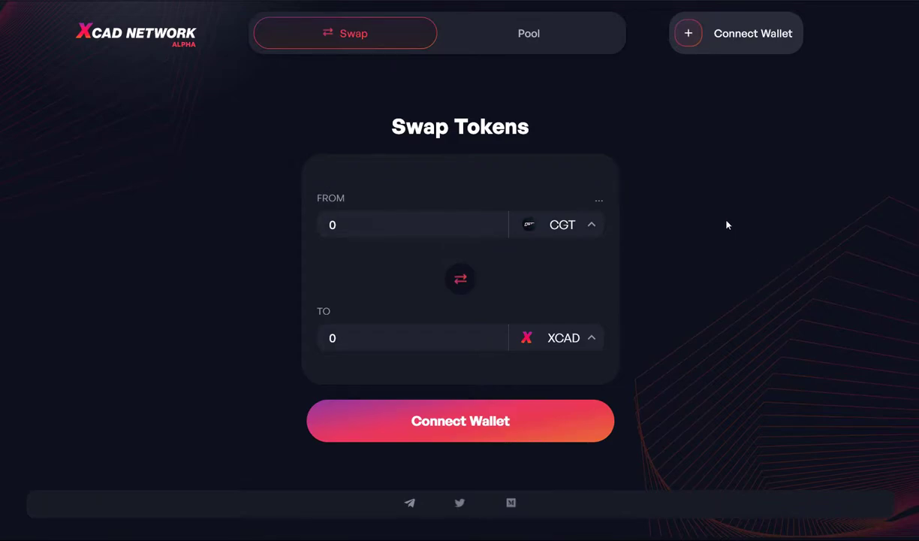
Connect ZilPay to XCAD Network and allow the site access to the account
left_click(717, 41)
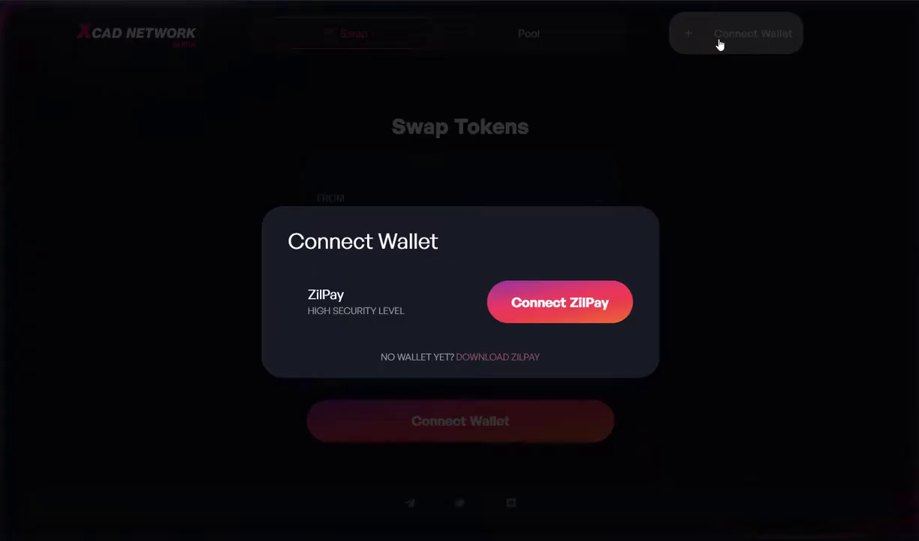
left_click(558, 315)
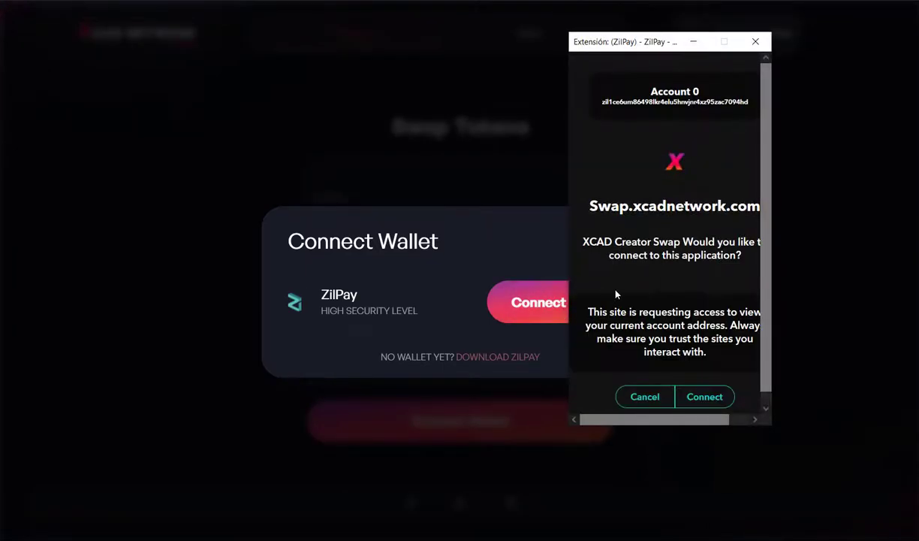
left_click(707, 398)
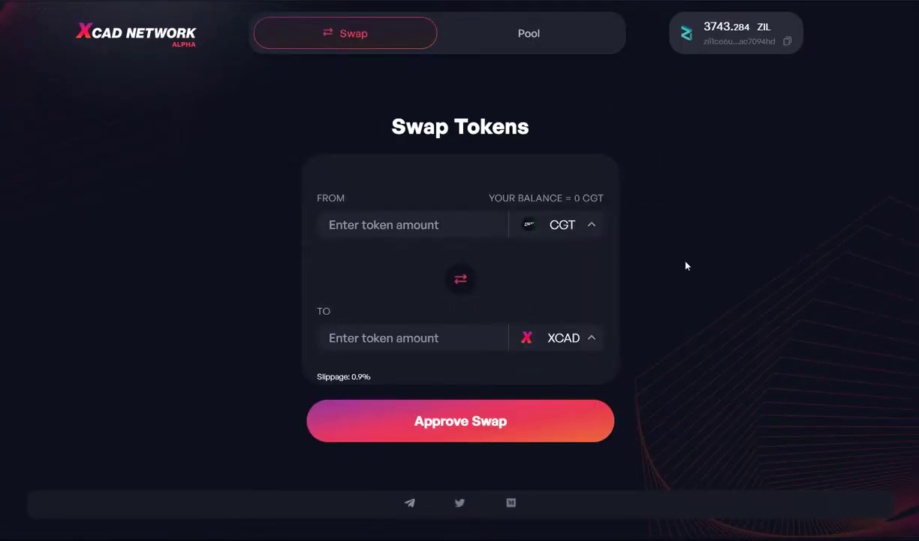
Reverse the swap to XCAD→TGD and enter 10 XCAD, quoting 7.968055 TGD
left_click(461, 279)
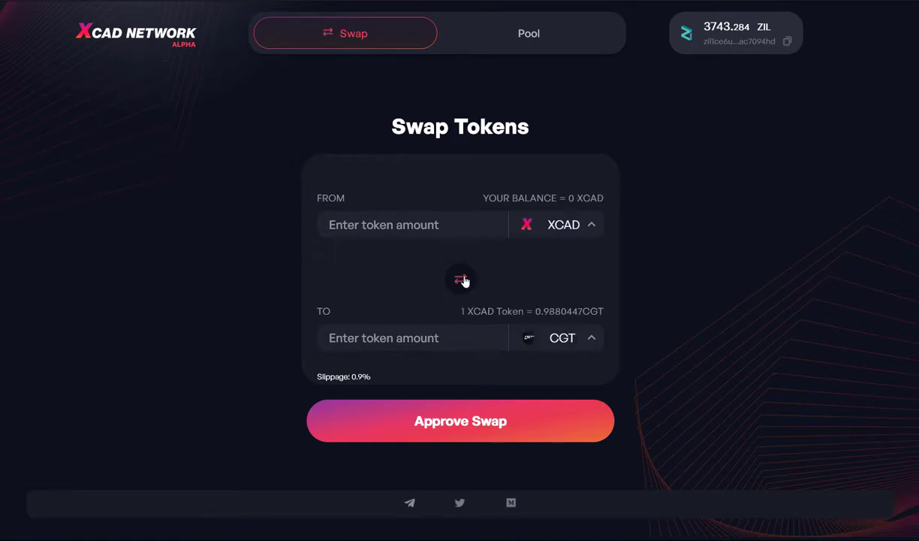
left_click(562, 338)
left_click(556, 400)
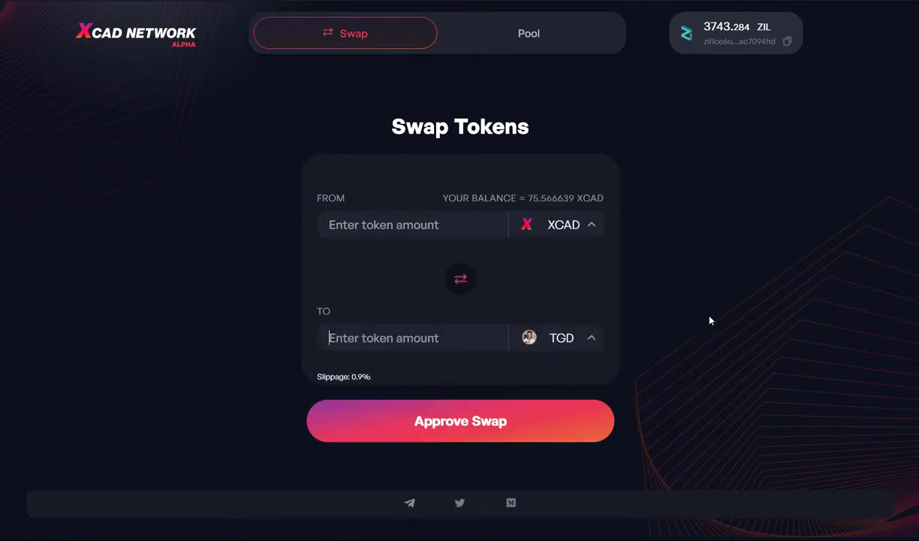
left_click(432, 223)
type("10")
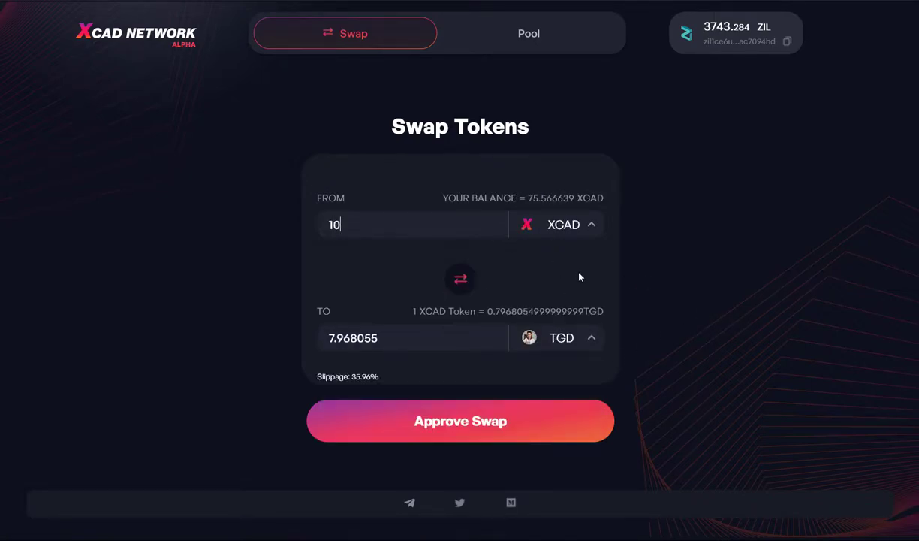
Approve the 10 XCAD swap with the Fast 20 ZIL fee and reveal the pending transaction hash
left_click(475, 439)
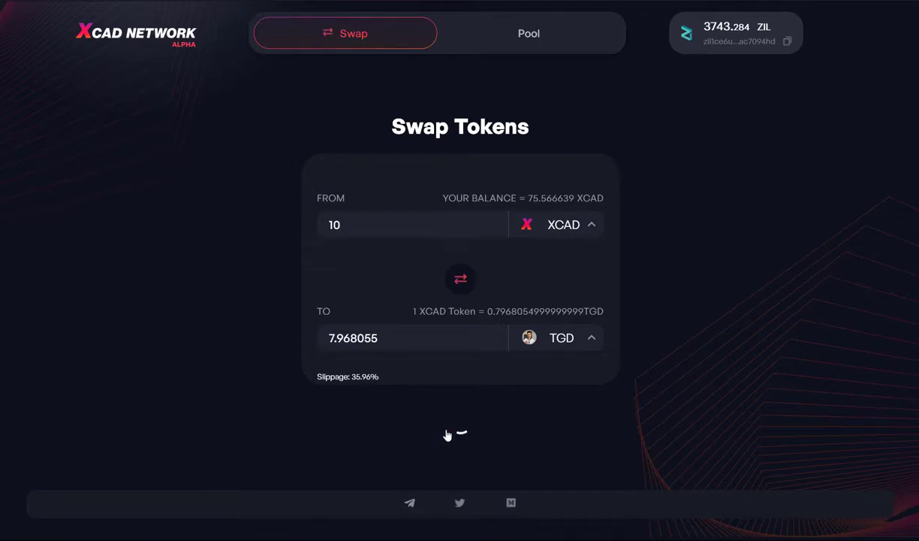
scroll(685, 340, "down", 1)
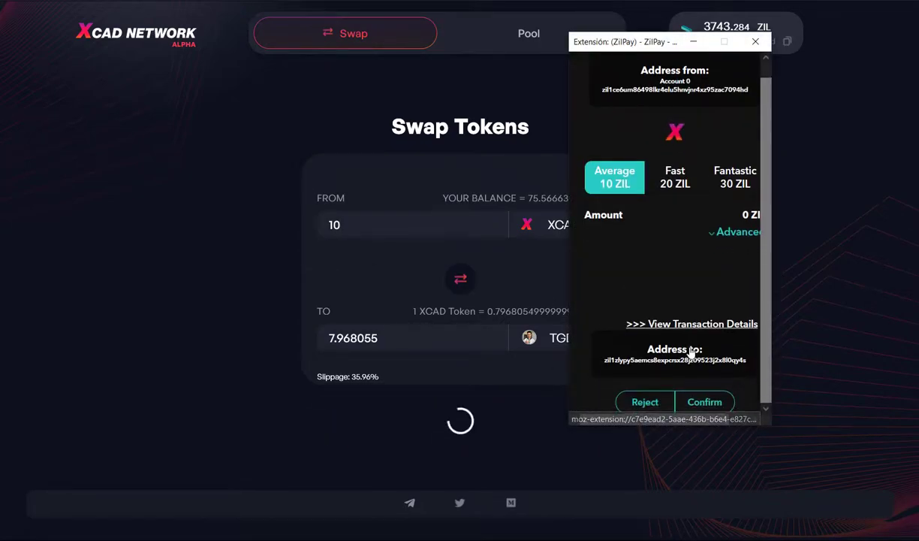
left_click(675, 178)
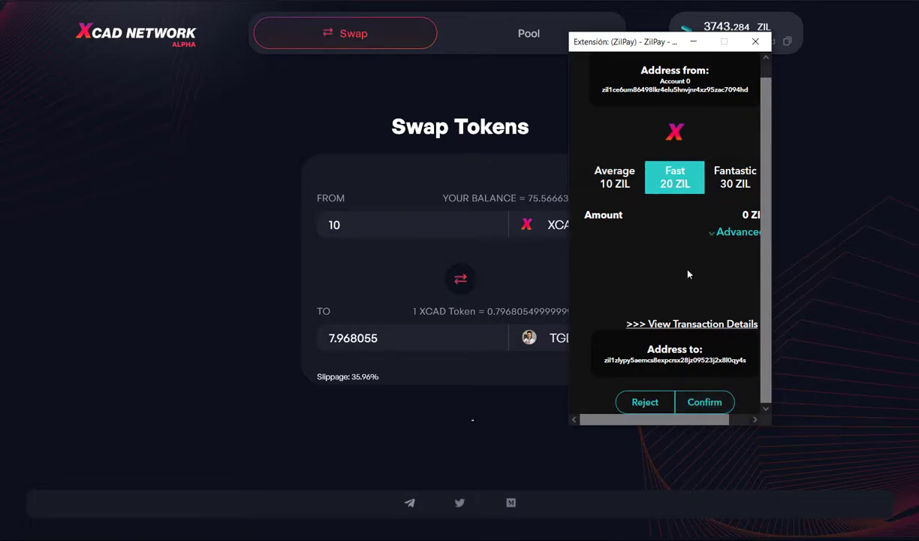
left_click(704, 402)
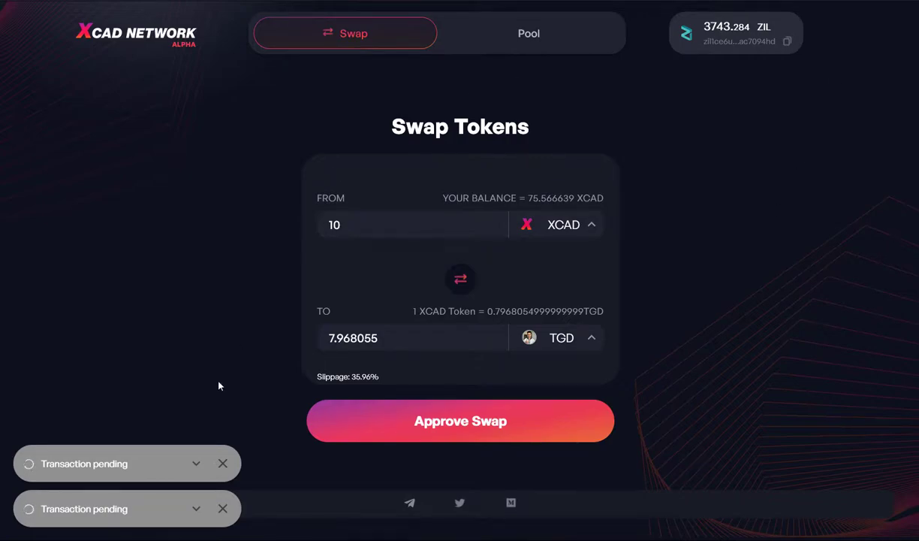
left_click(196, 508)
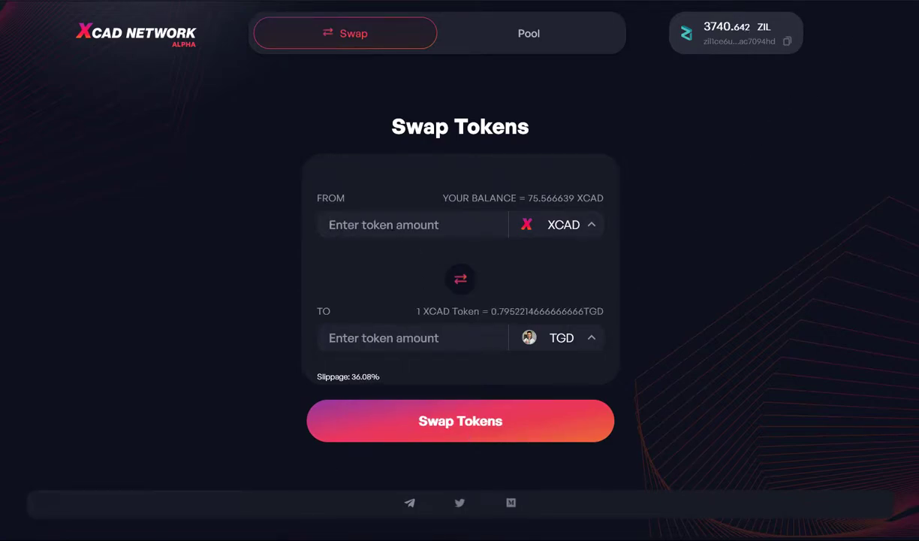
Swap 10 XCAD for TGD, confirming in ZilPay with the Fast 20 ZIL fee
type("10")
left_click(489, 422)
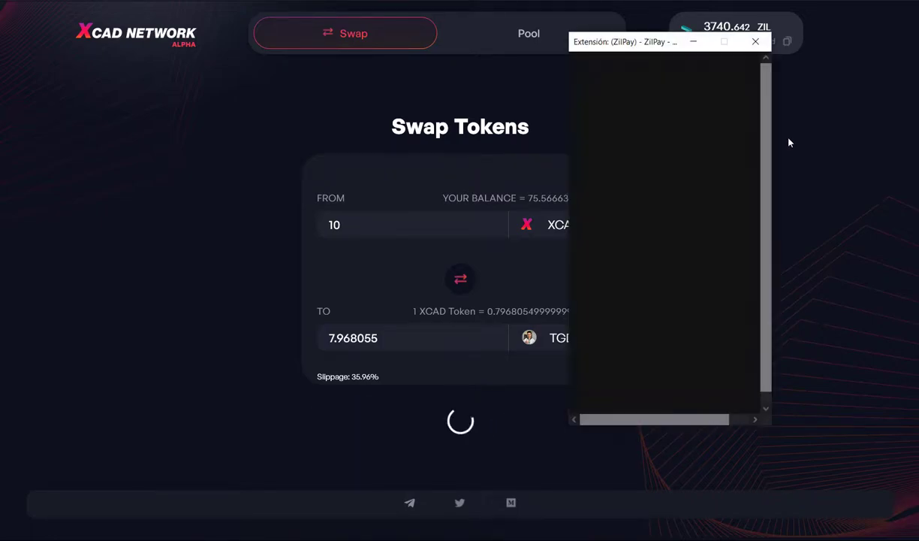
left_click(675, 192)
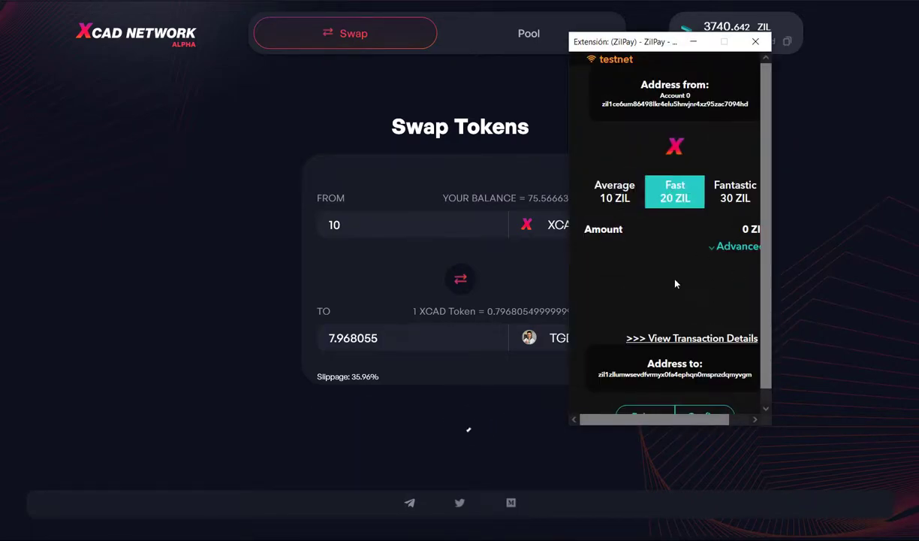
scroll(683, 338, "down", 1)
left_click(699, 403)
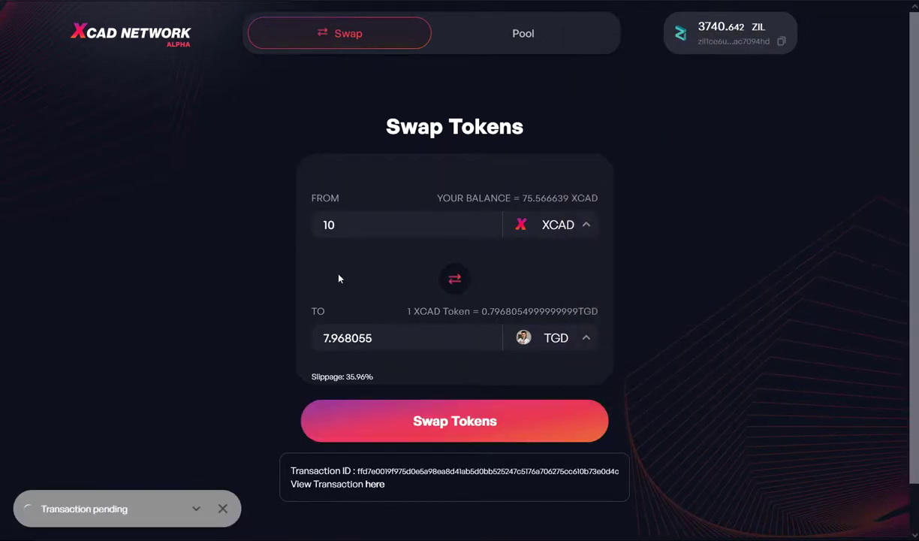
Copy the pending swap's transaction hash and view it on the block explorer
left_click(196, 508)
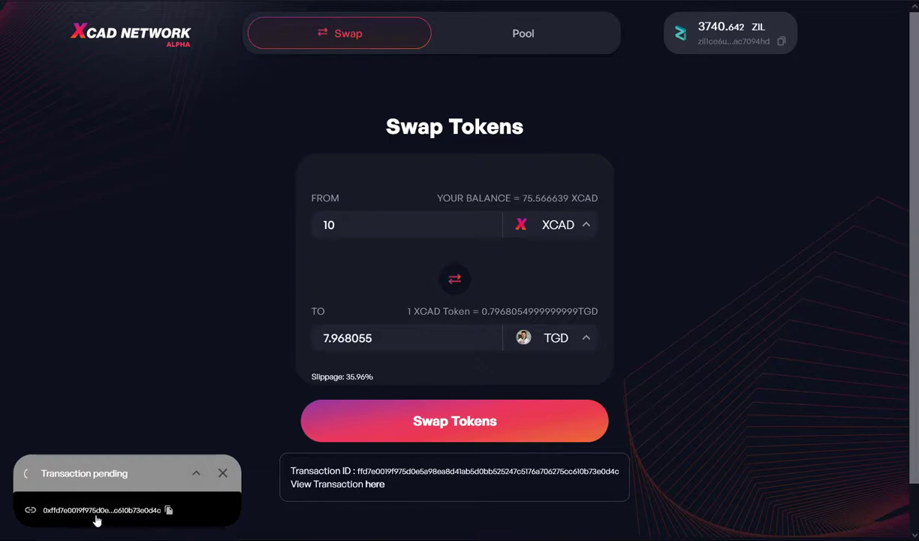
left_click(58, 513)
left_click(31, 511)
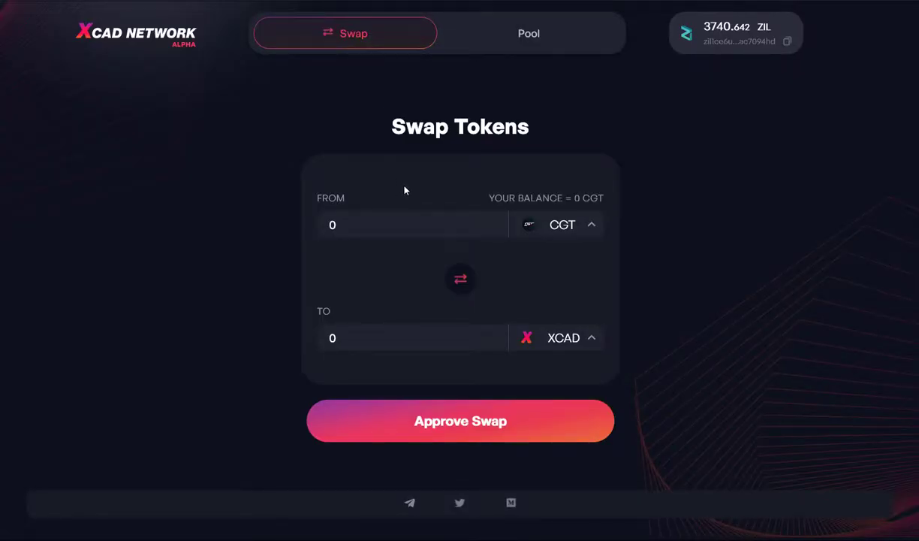
On the Pool page, choose JMX as the token paired with XCAD
left_click(531, 36)
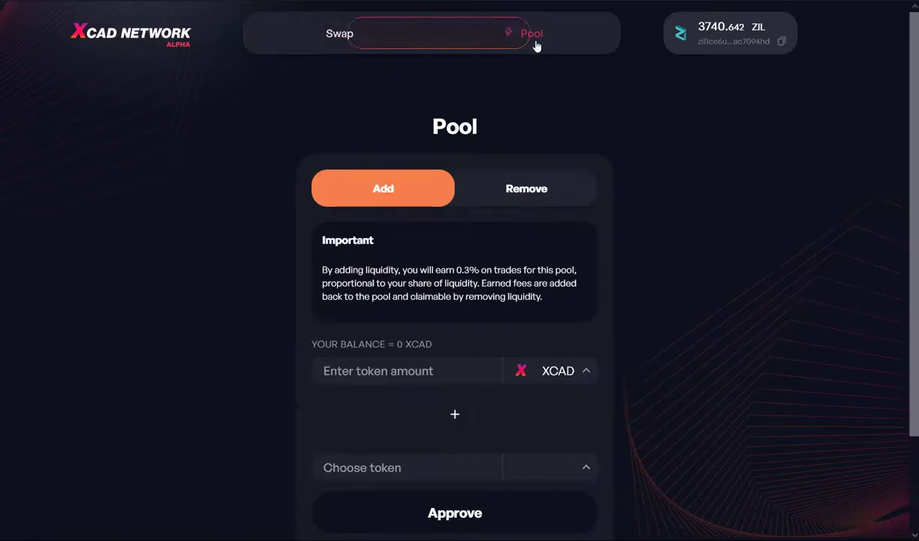
scroll(263, 267, "down", 1)
left_click(560, 403)
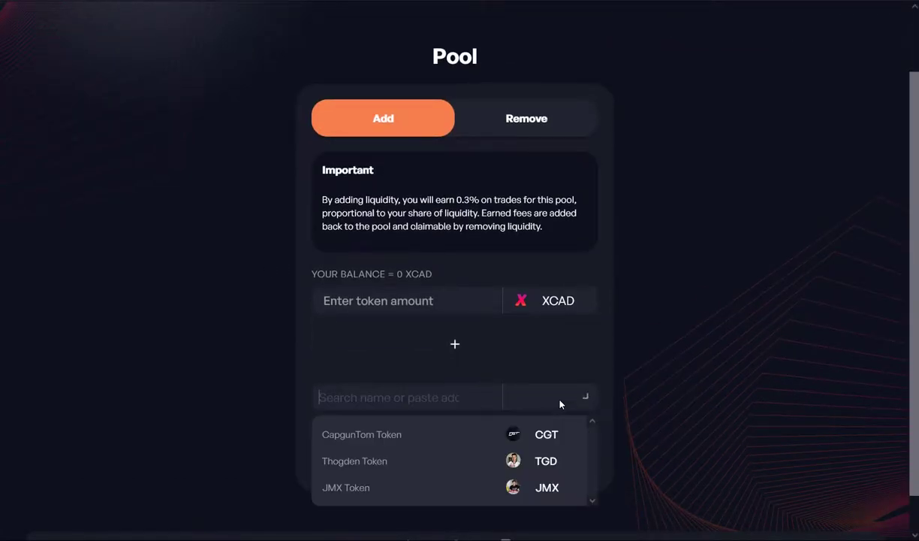
left_click(552, 486)
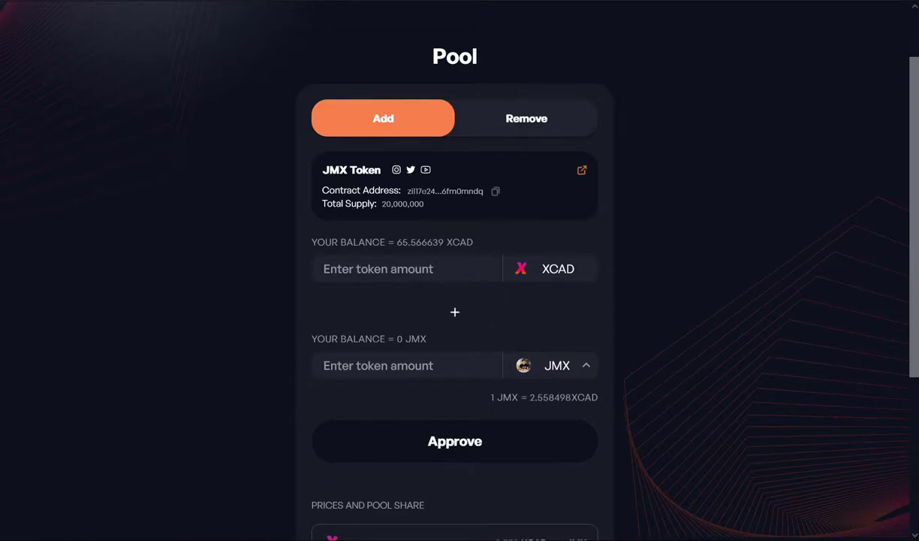
Copy the JMX contract address and try adding it as a ZilPay custom token
left_click(495, 193)
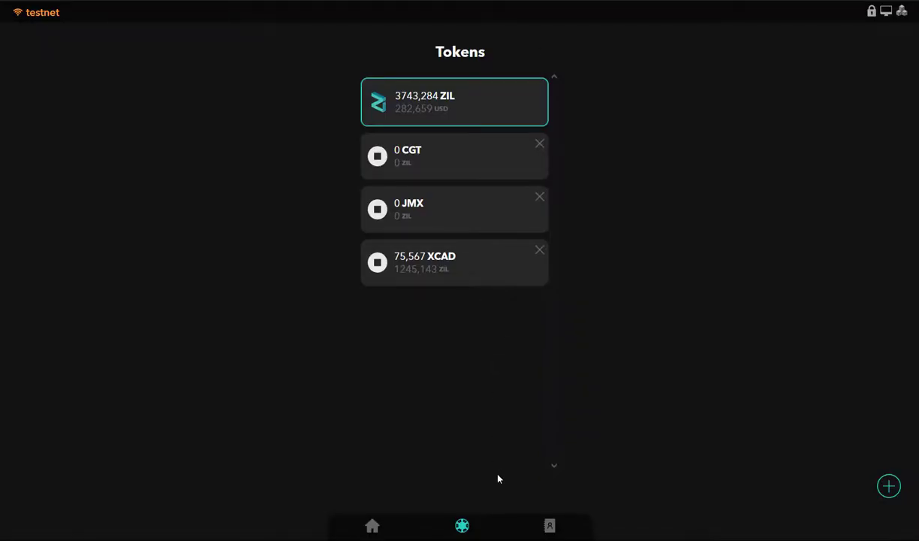
left_click(886, 486)
key("ctrl+v")
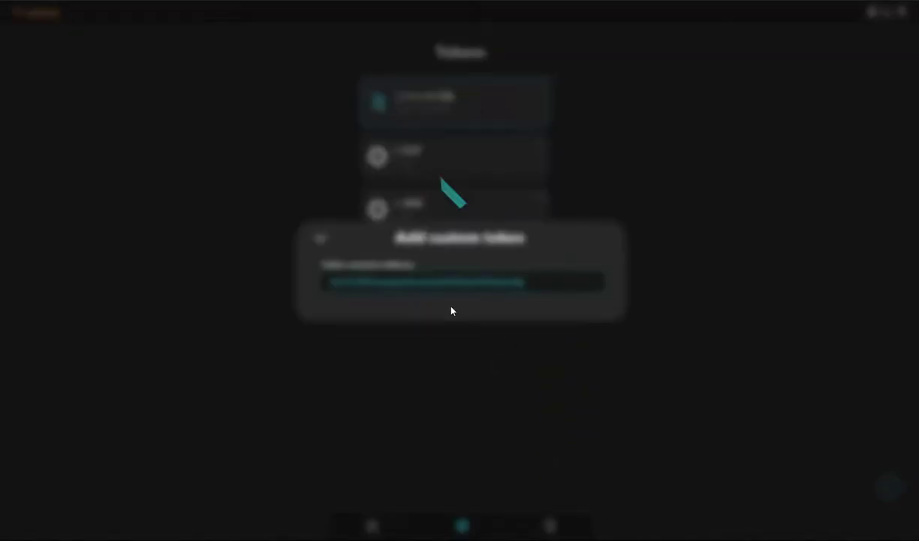
left_click(499, 356)
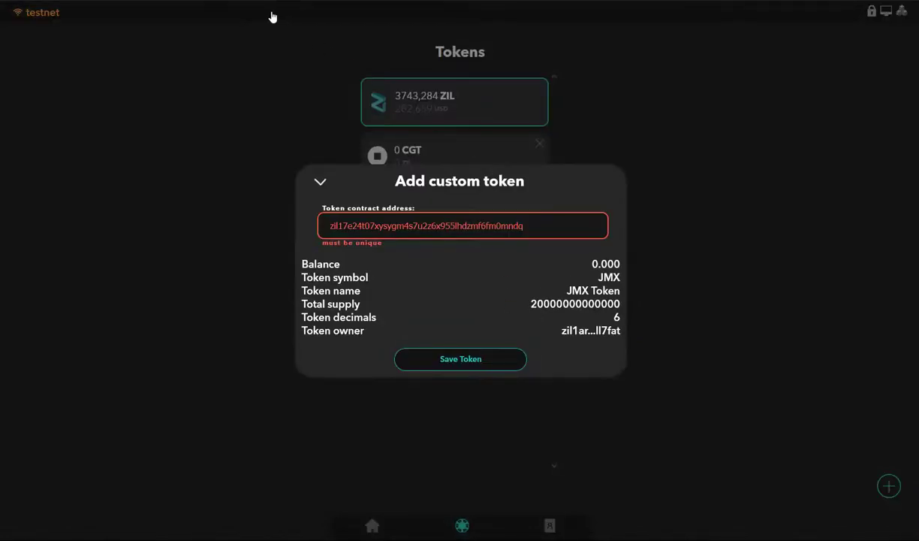
left_click(320, 180)
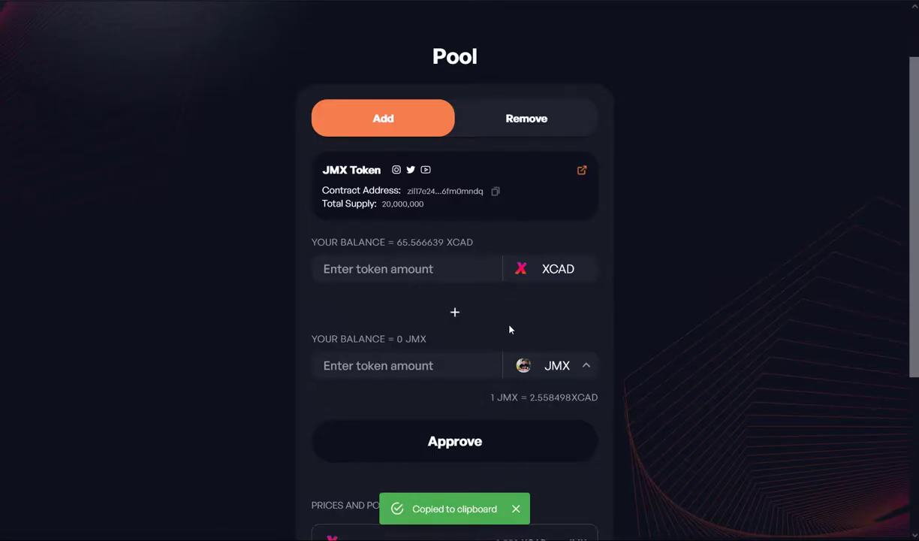
Pair XCAD with TGD instead, and paste TGD's contract address into ZilPay's custom token form
left_click(554, 365)
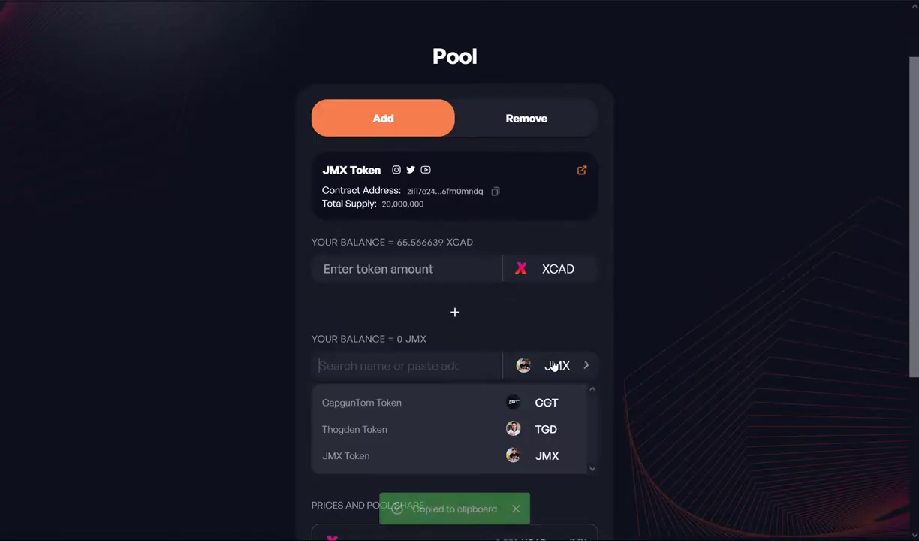
left_click(548, 429)
left_click(488, 190)
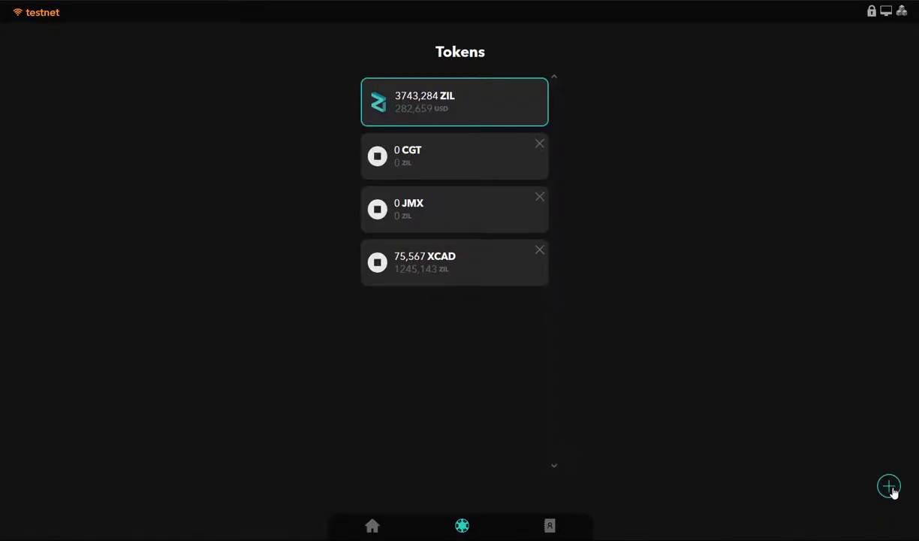
left_click(889, 487)
key("ctrl+v")
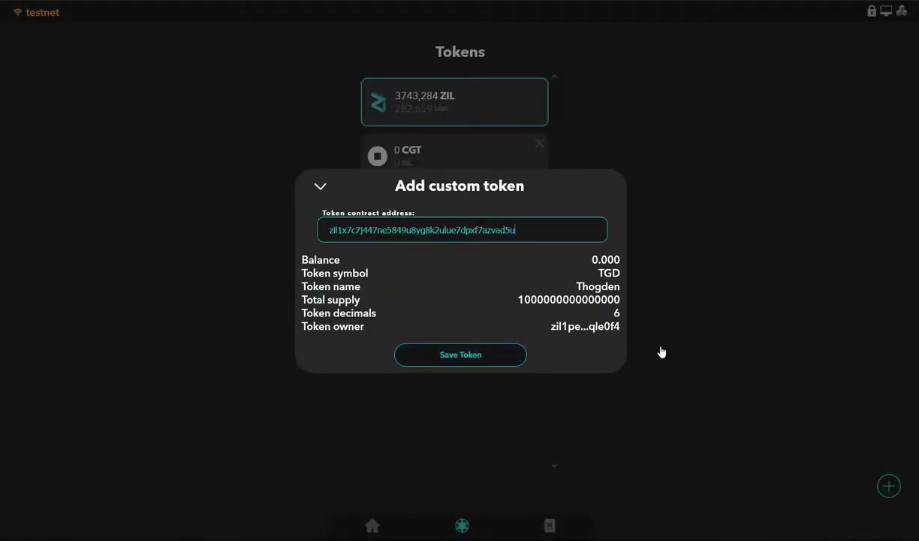
Save TGD as a custom token in ZilPay's token list
left_click(436, 361)
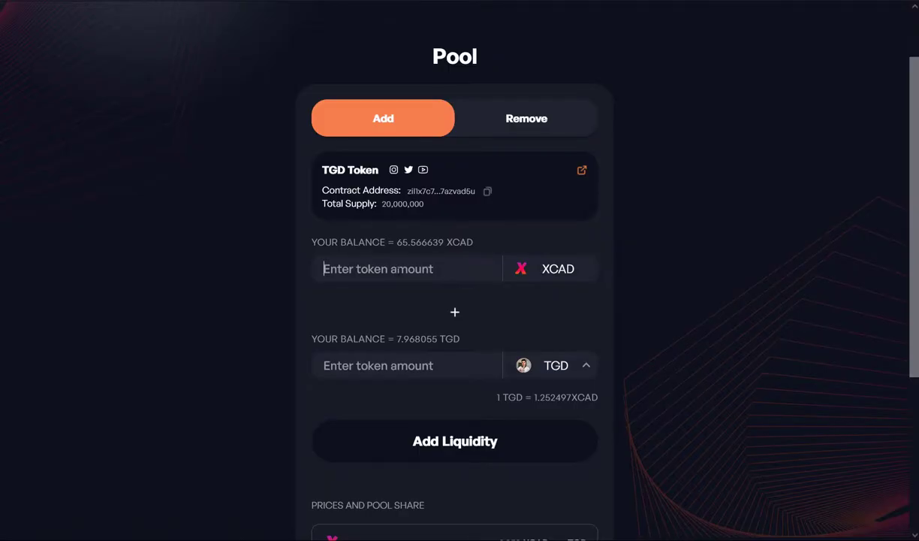
Enter 5 XCAD as the supply amount, replacing the initial 10
left_click(399, 270)
type("10")
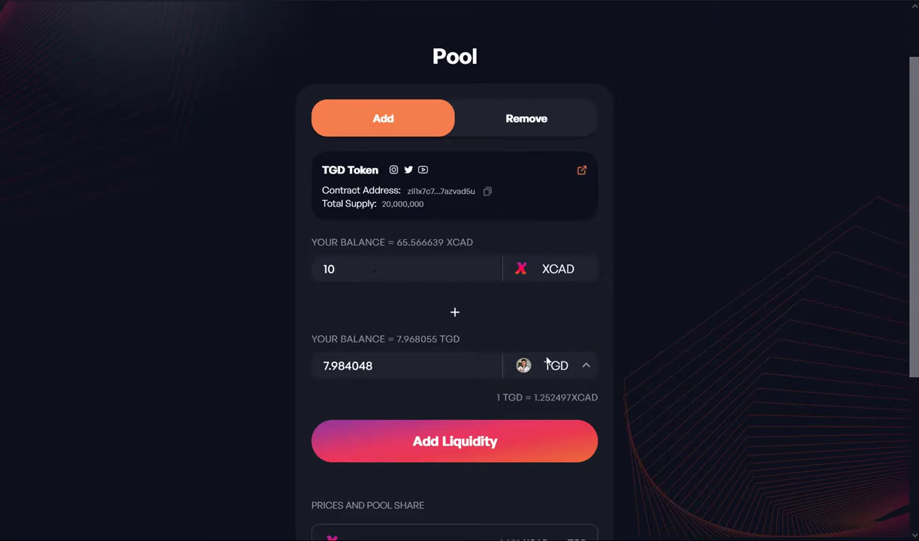
left_click_drag(346, 261, 230, 276)
type("5")
Add the 5 XCAD and about 3.992024 TGD liquidity and confirm it in ZilPay
scroll(232, 300, "down", 1)
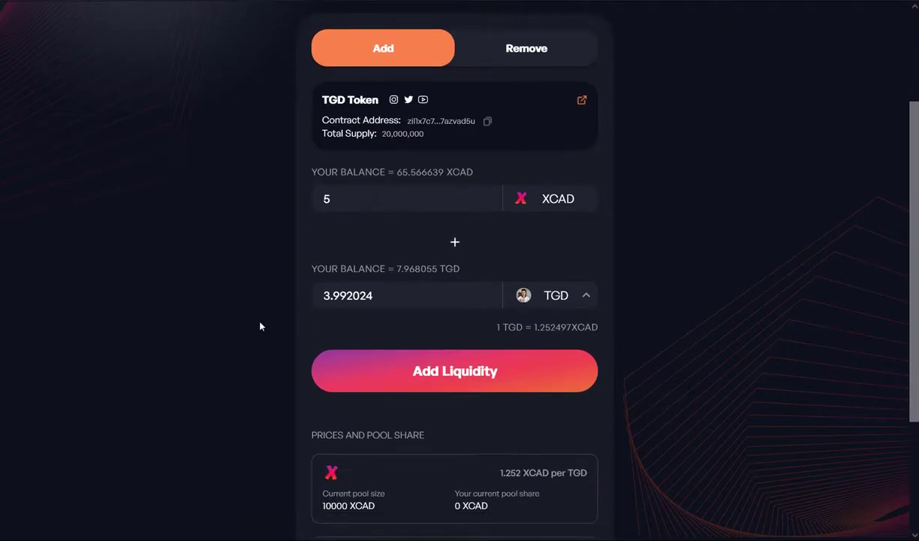
left_click(418, 380)
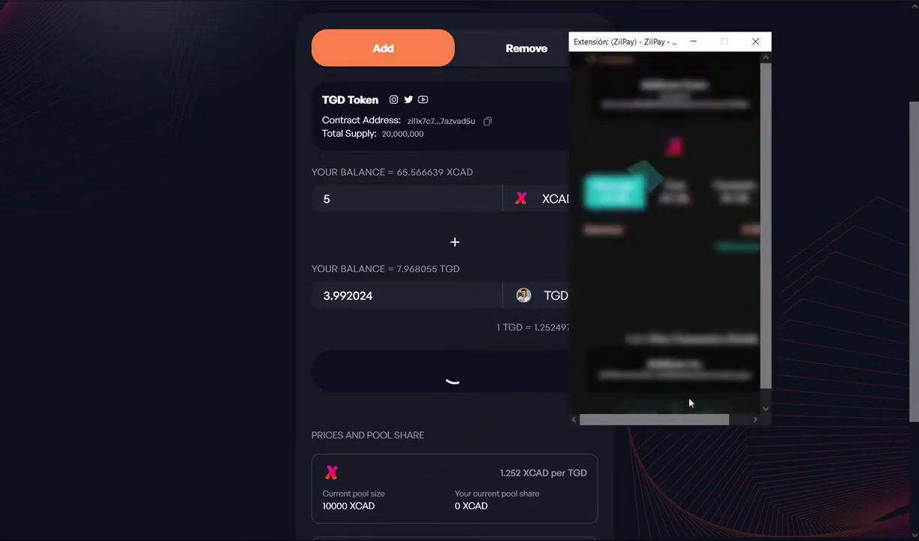
scroll(699, 368, "down", 1)
left_click(719, 407)
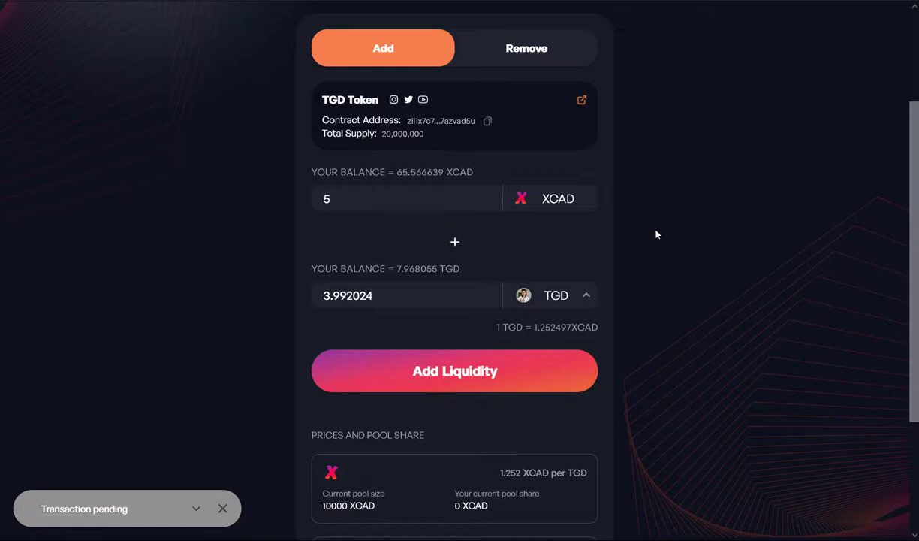
scroll(625, 289, "down", 2)
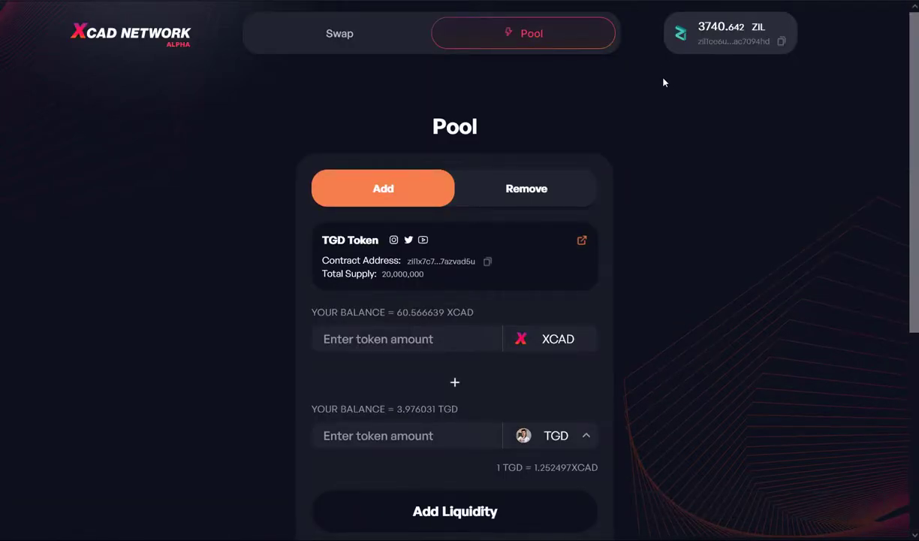
Check the 5 XCAD and 4 TGD pool share listed under Your Pools
left_click(523, 199)
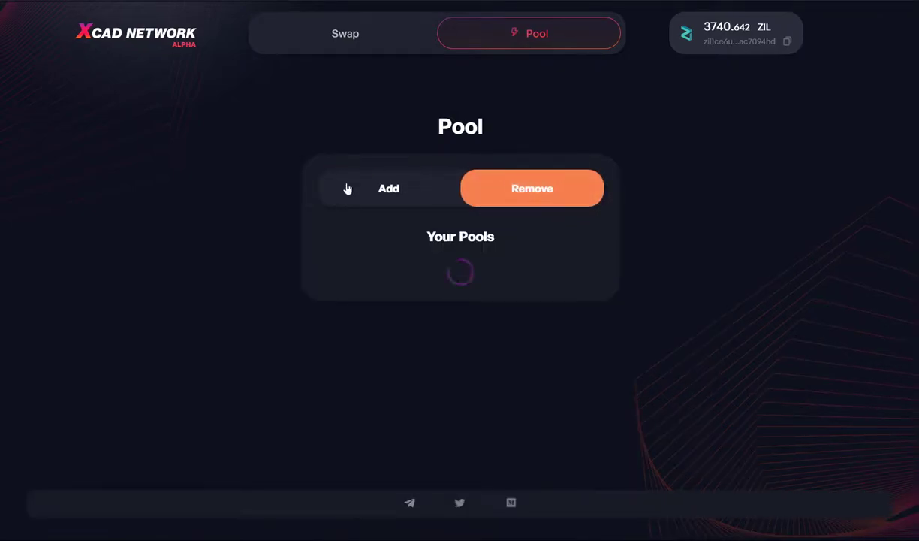
left_click_drag(357, 284, 558, 347)
left_click(558, 347)
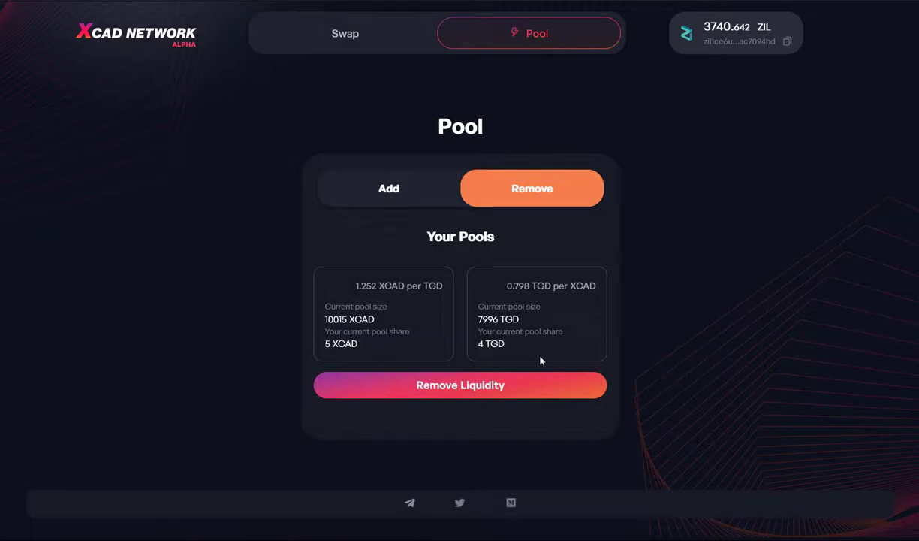
Withdraw the XCAD/TGD liquidity and confirm the removal in ZilPay
left_click(467, 390)
scroll(661, 338, "down", 1)
left_click(708, 402)
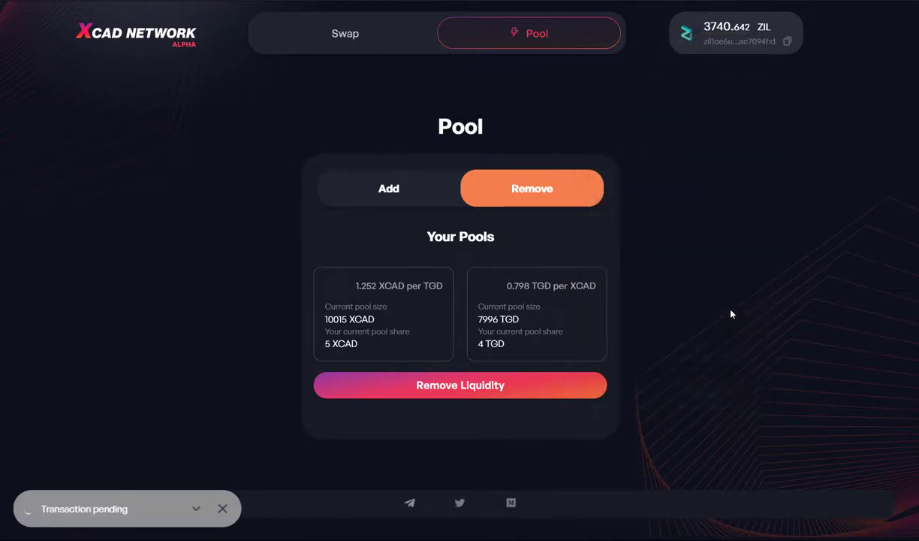